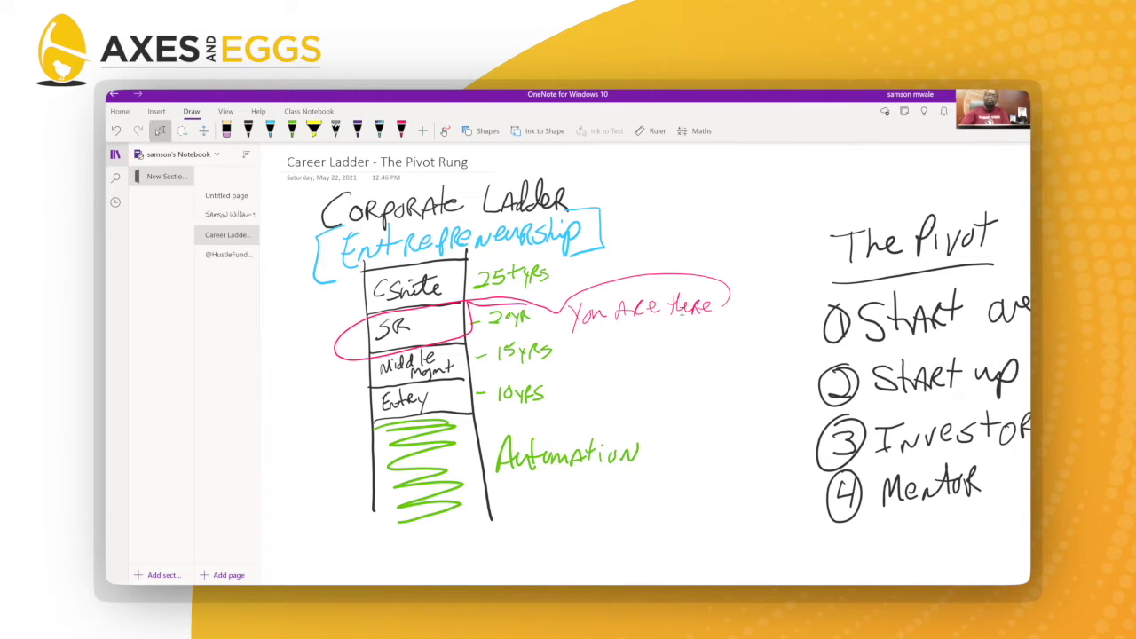
# Step: Scroll past The Pivot list and move to the next page, 'The Corporate Ladder → Entrepreneurship'
pyautogui.hscroll(1, 681, 310)
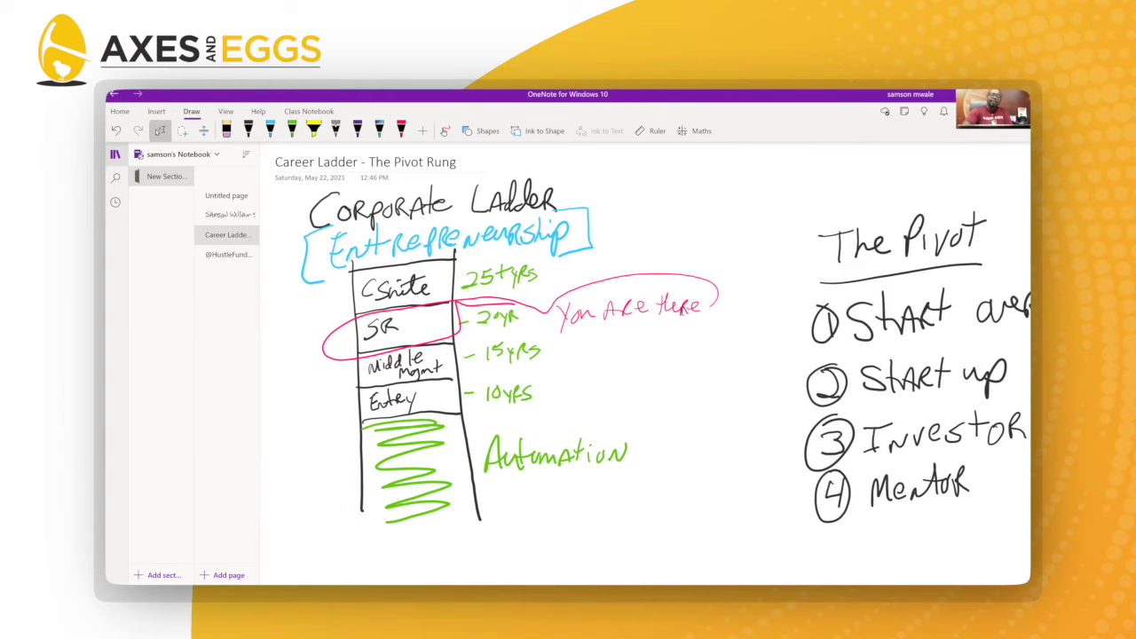
pyautogui.hscroll(6, 682, 310)
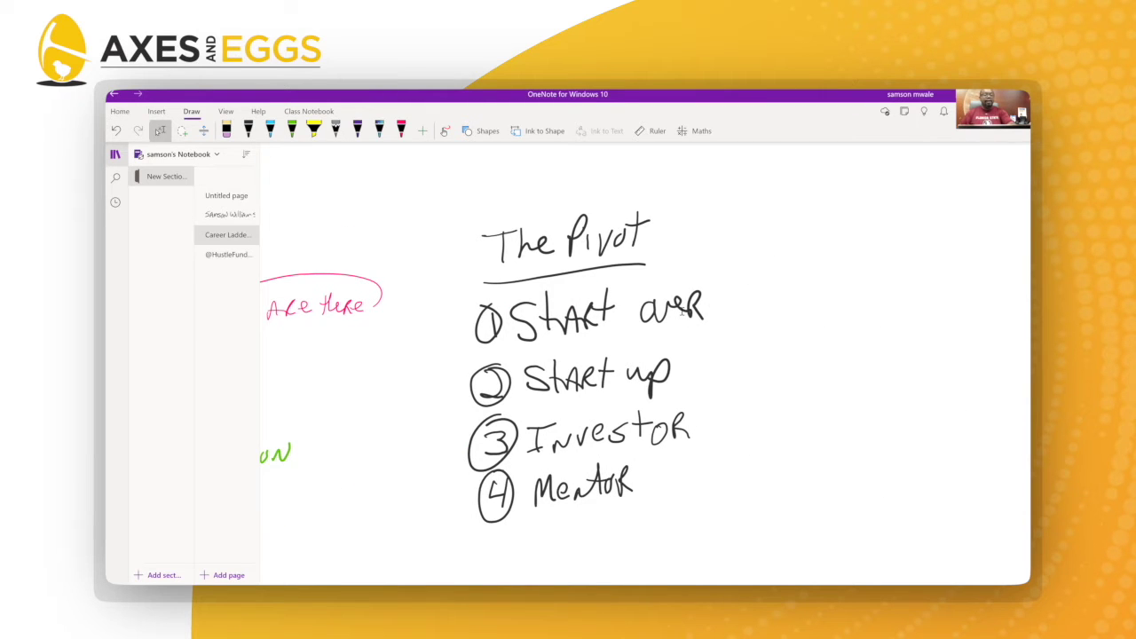
pyautogui.hotkey('ctrl', 'pagedown')
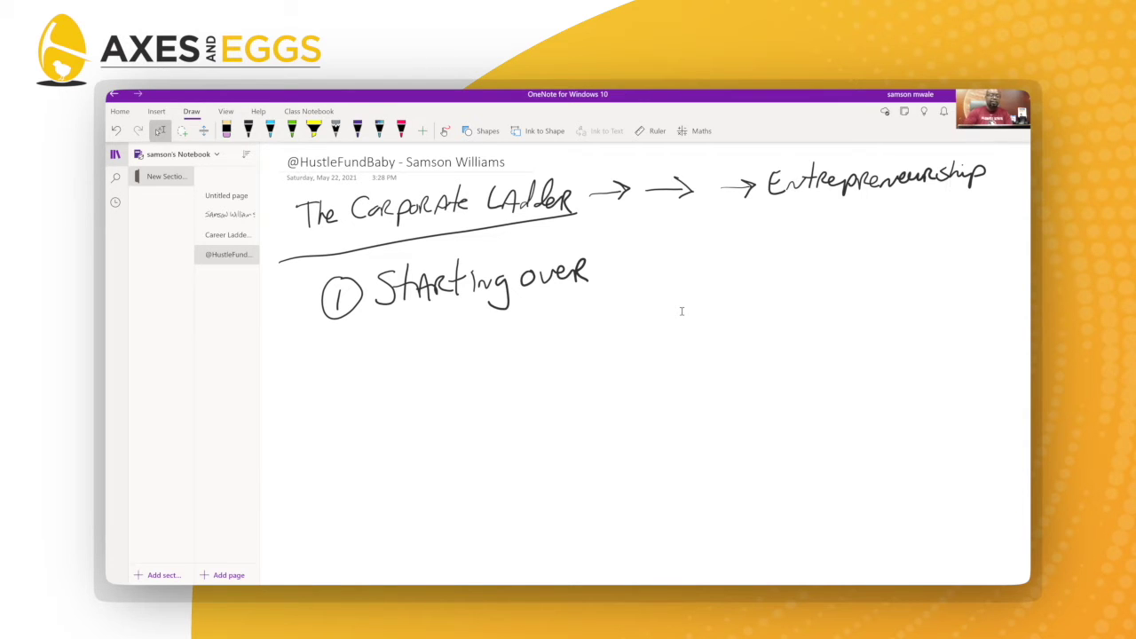
# Step: Draw light-blue underlines beneath the 'The Corporate Ladder' and 'Entrepreneurship' headings
pyautogui.hotkey('alt', 'd')
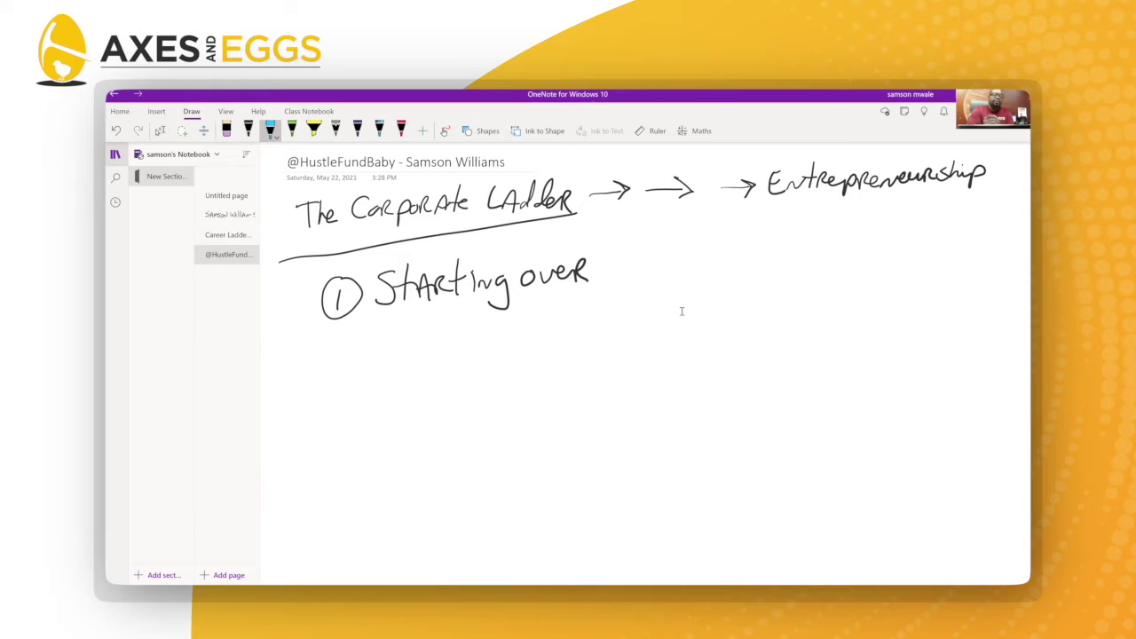
pyautogui.moveTo(313, 233); pyautogui.dragTo(546, 213)
pyautogui.moveTo(781, 204); pyautogui.dragTo(961, 203)
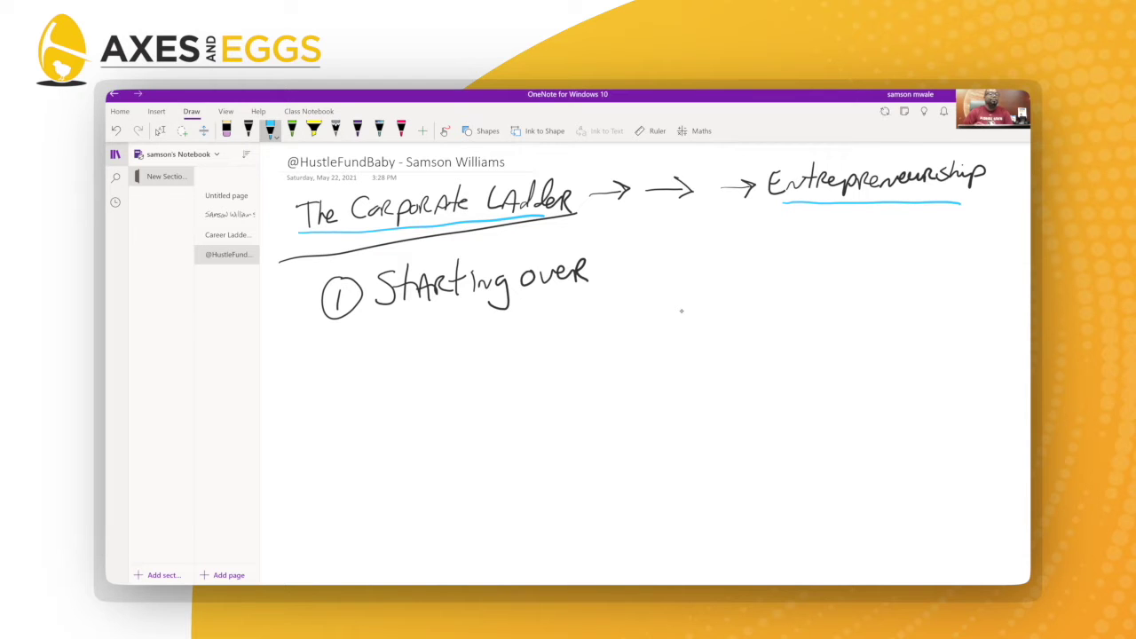
pyautogui.press('Escape')
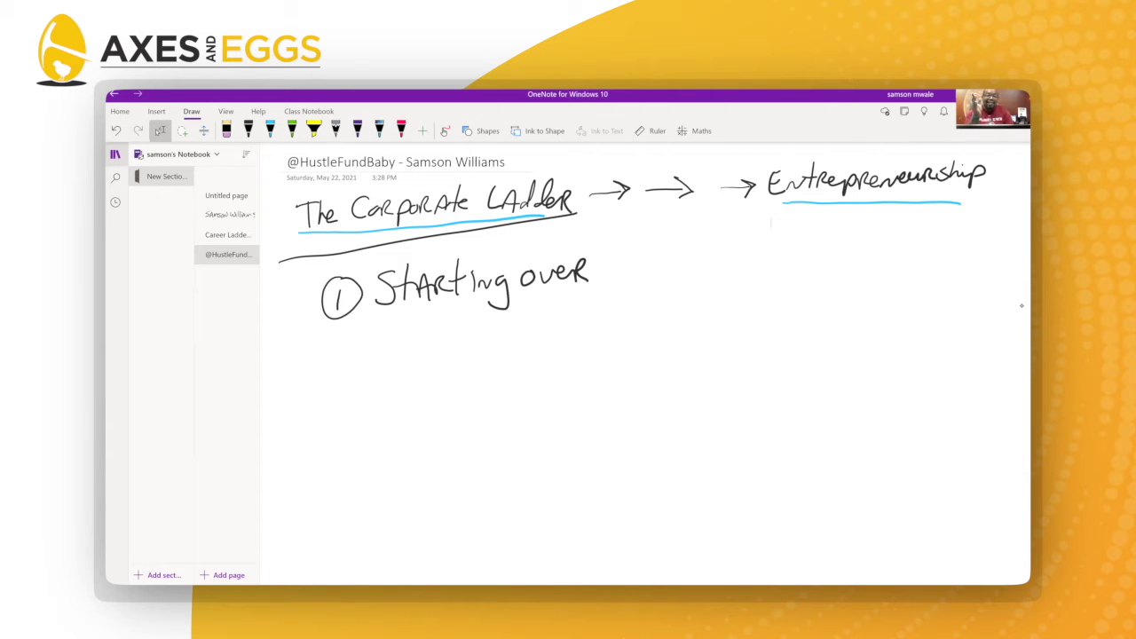
pyautogui.click(270, 130)
# Step: Handwrite '- Starting Anew' and '- WTF Are you?' in light blue below 'Starting over'
pyautogui.moveTo(394, 319)
pyautogui.mouseDown()
pyautogui.moveTo(376, 353)
pyautogui.moveTo(401, 353)
pyautogui.mouseUp()
pyautogui.moveTo(401, 344)
pyautogui.mouseDown()
pyautogui.moveTo(434, 354)
pyautogui.moveTo(455, 336)
pyautogui.moveTo(456, 351)
pyautogui.mouseUp()
pyautogui.moveTo(449, 337)
pyautogui.mouseDown()
pyautogui.moveTo(472, 328)
pyautogui.moveTo(474, 344)
pyautogui.moveTo(507, 341)
pyautogui.moveTo(498, 359)
pyautogui.moveTo(591, 335)
pyautogui.mouseUp()
pyautogui.moveTo(596, 327)
pyautogui.mouseDown()
pyautogui.moveTo(610, 335)
pyautogui.moveTo(619, 323)
pyautogui.mouseUp()
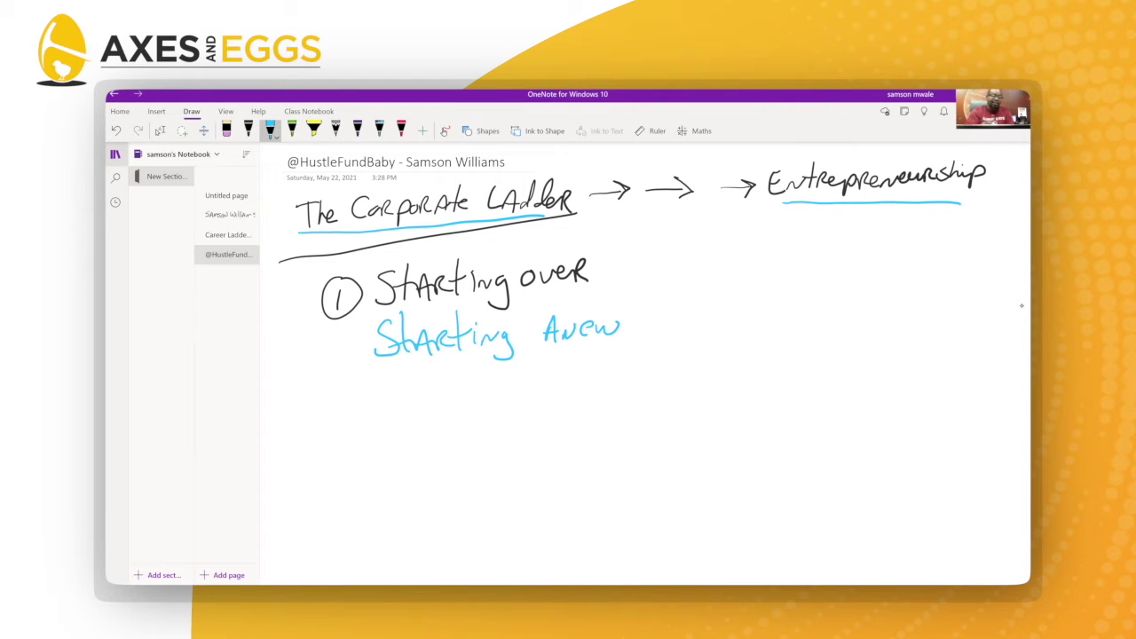
pyautogui.moveTo(345, 342); pyautogui.dragTo(364, 340)
pyautogui.moveTo(334, 402)
pyautogui.mouseDown()
pyautogui.moveTo(402, 394)
pyautogui.moveTo(423, 416)
pyautogui.moveTo(486, 387)
pyautogui.moveTo(506, 407)
pyautogui.moveTo(543, 396)
pyautogui.moveTo(533, 428)
pyautogui.mouseUp()
pyautogui.moveTo(557, 398)
pyautogui.mouseDown()
pyautogui.moveTo(554, 410)
pyautogui.moveTo(598, 396)
pyautogui.mouseUp()
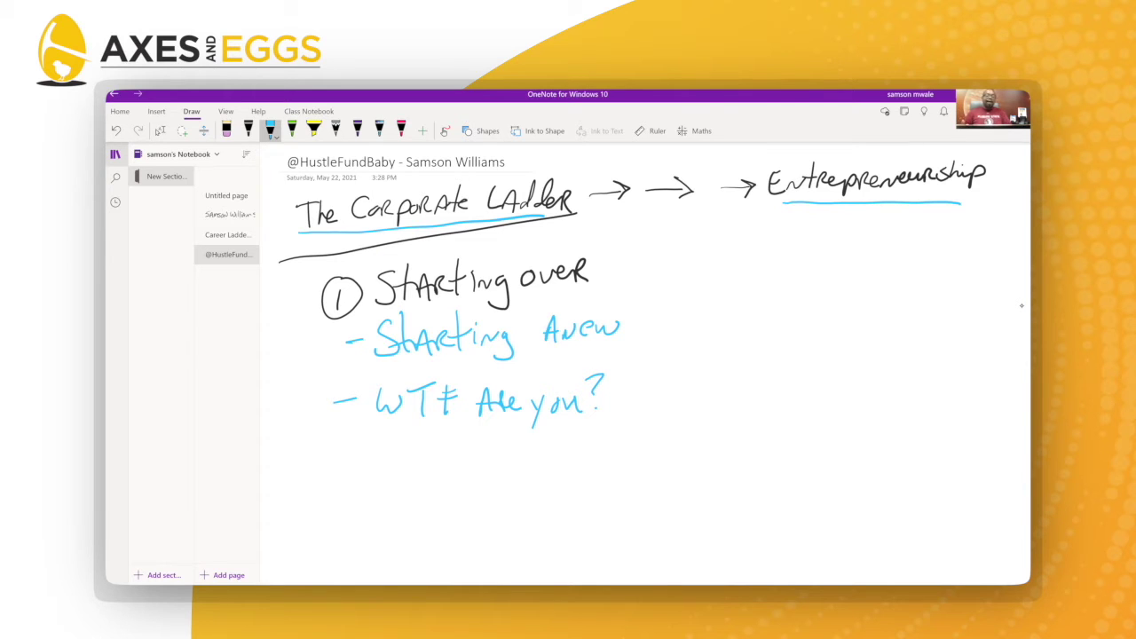
# Step: Write a light-blue '- Street CRED' point below 'WTF Are you?' and double-underline it
pyautogui.scroll(-3, 1021, 305)
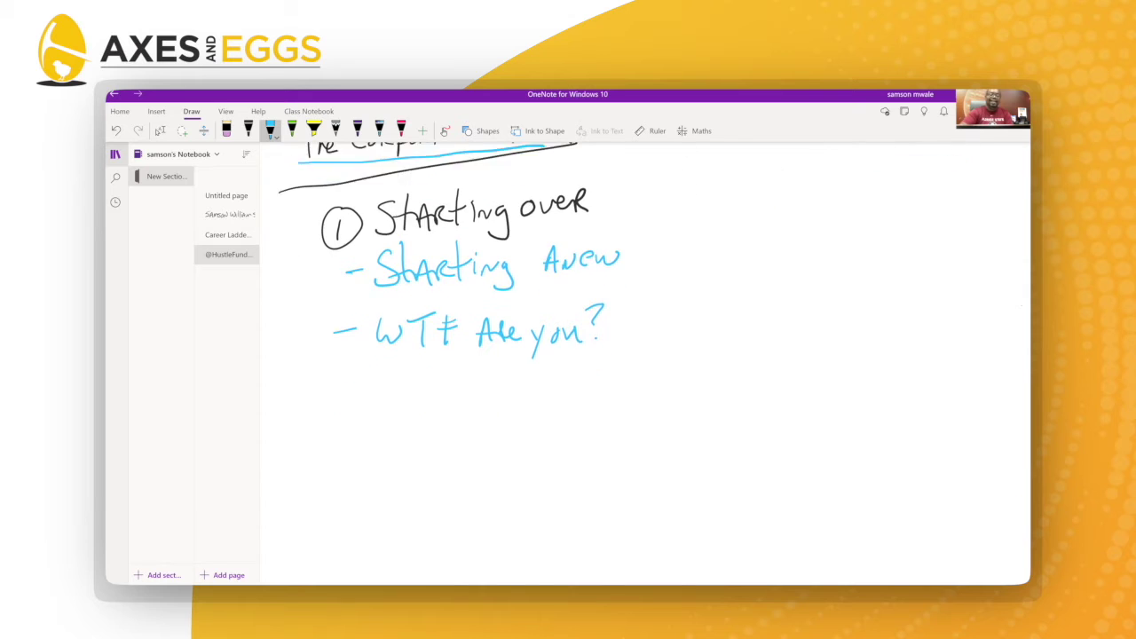
pyautogui.click(269, 131)
pyautogui.moveTo(333, 333)
pyautogui.mouseDown()
pyautogui.moveTo(382, 326)
pyautogui.moveTo(371, 344)
pyautogui.mouseUp()
pyautogui.moveTo(410, 305); pyautogui.dragTo(408, 348)
pyautogui.moveTo(394, 335)
pyautogui.mouseDown()
pyautogui.moveTo(444, 326)
pyautogui.moveTo(457, 339)
pyautogui.mouseUp()
pyautogui.moveTo(451, 336); pyautogui.dragTo(473, 344)
pyautogui.moveTo(456, 324); pyautogui.dragTo(520, 337)
pyautogui.moveTo(528, 325)
pyautogui.mouseDown()
pyautogui.moveTo(527, 346)
pyautogui.moveTo(568, 343)
pyautogui.mouseUp()
pyautogui.moveTo(547, 319)
pyautogui.mouseDown()
pyautogui.moveTo(572, 318)
pyautogui.moveTo(586, 343)
pyautogui.mouseUp()
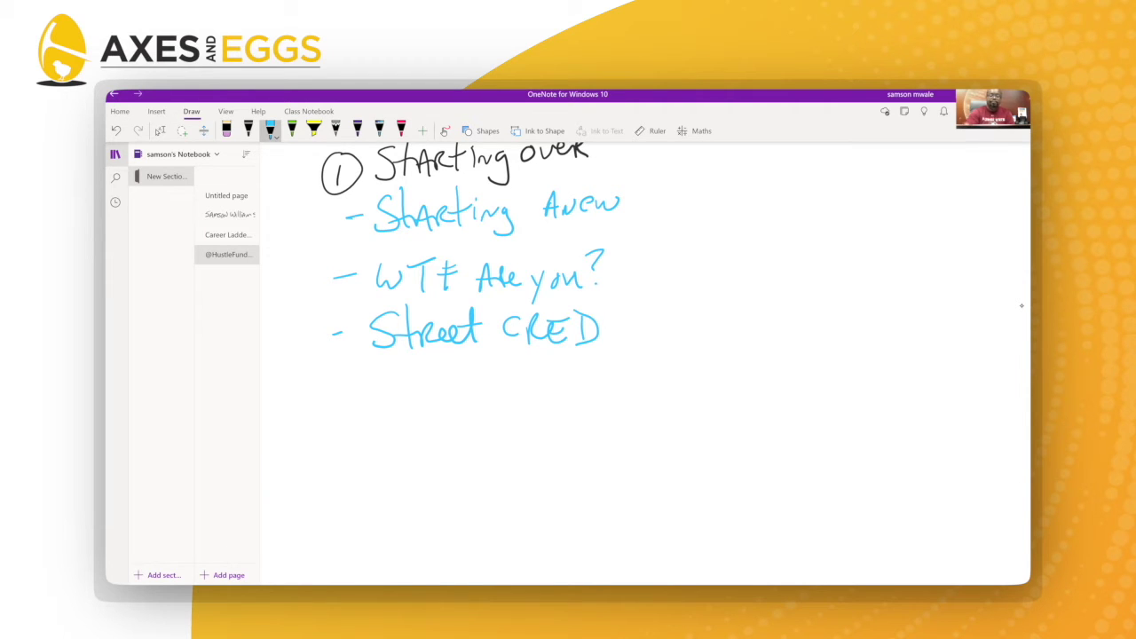
pyautogui.moveTo(371, 355)
pyautogui.mouseDown()
pyautogui.moveTo(607, 350)
pyautogui.moveTo(455, 363)
pyautogui.moveTo(575, 362)
pyautogui.mouseUp()
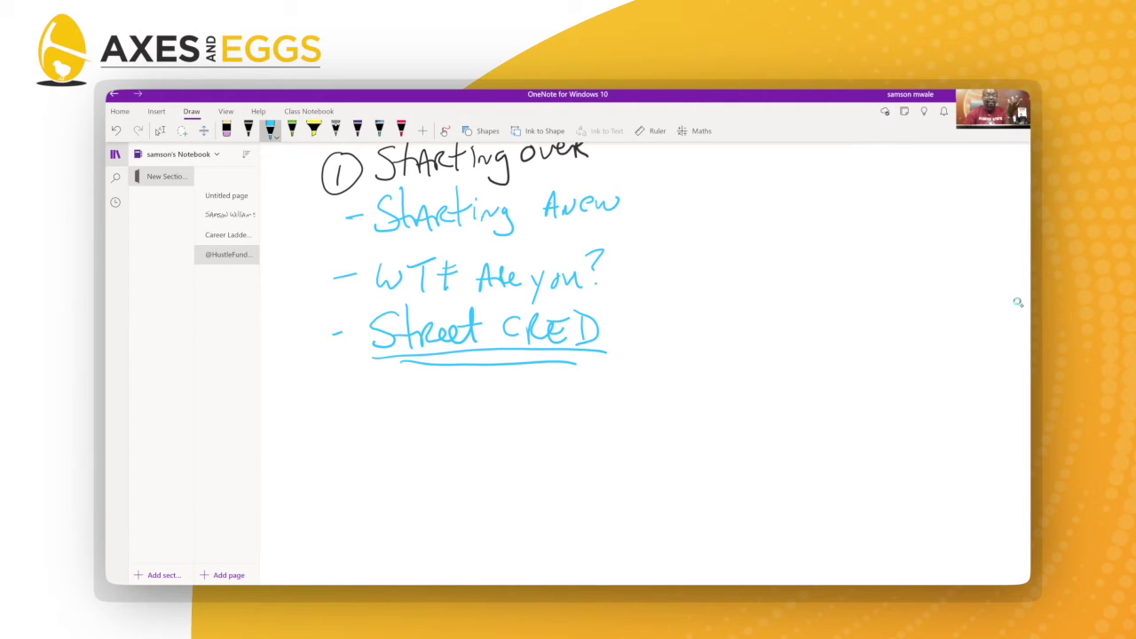
# Step: Add a light-blue '- Reputation' point below 'Street CRED'
pyautogui.moveTo(318, 404); pyautogui.dragTo(384, 421)
pyautogui.moveTo(377, 379)
pyautogui.mouseDown()
pyautogui.moveTo(410, 417)
pyautogui.moveTo(440, 404)
pyautogui.moveTo(511, 411)
pyautogui.mouseUp()
pyautogui.moveTo(493, 399)
pyautogui.mouseDown()
pyautogui.moveTo(518, 405)
pyautogui.moveTo(534, 391)
pyautogui.moveTo(537, 417)
pyautogui.moveTo(552, 410)
pyautogui.mouseUp()
pyautogui.click(550, 399)
pyautogui.moveTo(563, 391)
pyautogui.mouseDown()
pyautogui.moveTo(571, 409)
pyautogui.moveTo(591, 377)
pyautogui.mouseUp()
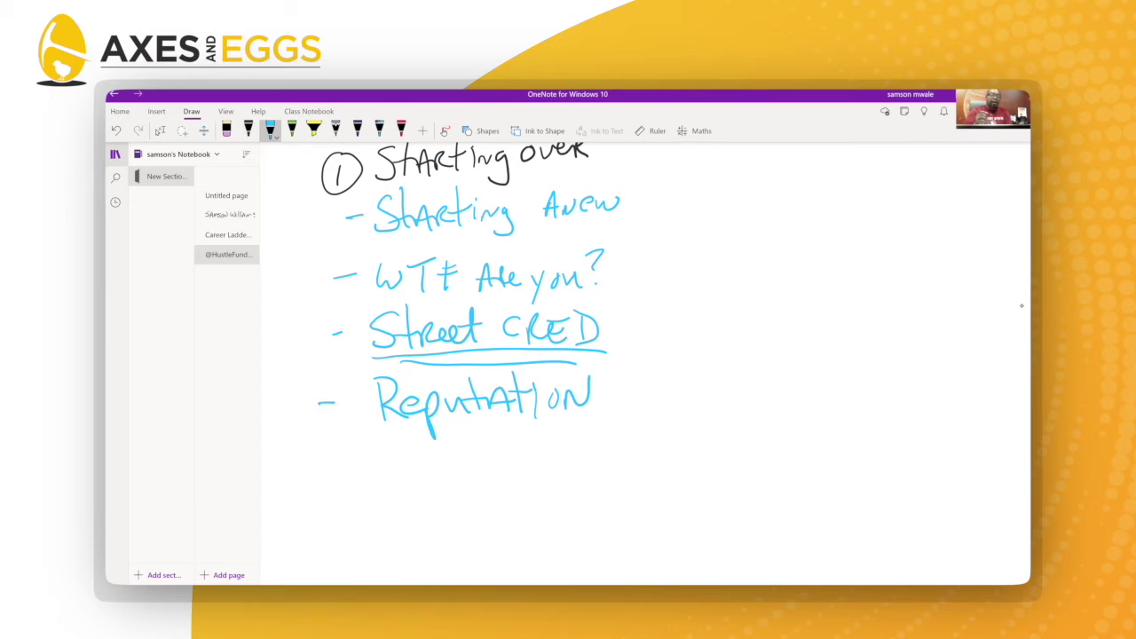
pyautogui.click(401, 130)
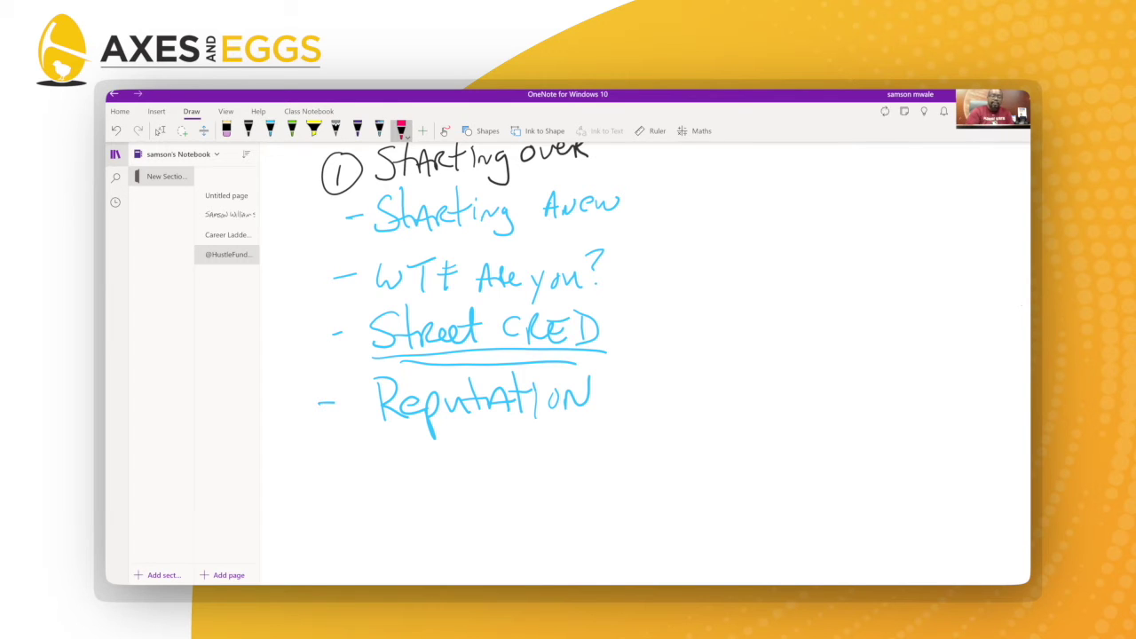
# Step: Draw a red box around the last three blue points
pyautogui.moveTo(573, 238)
pyautogui.mouseDown()
pyautogui.moveTo(635, 237)
pyautogui.moveTo(657, 425)
pyautogui.moveTo(607, 424)
pyautogui.mouseUp()
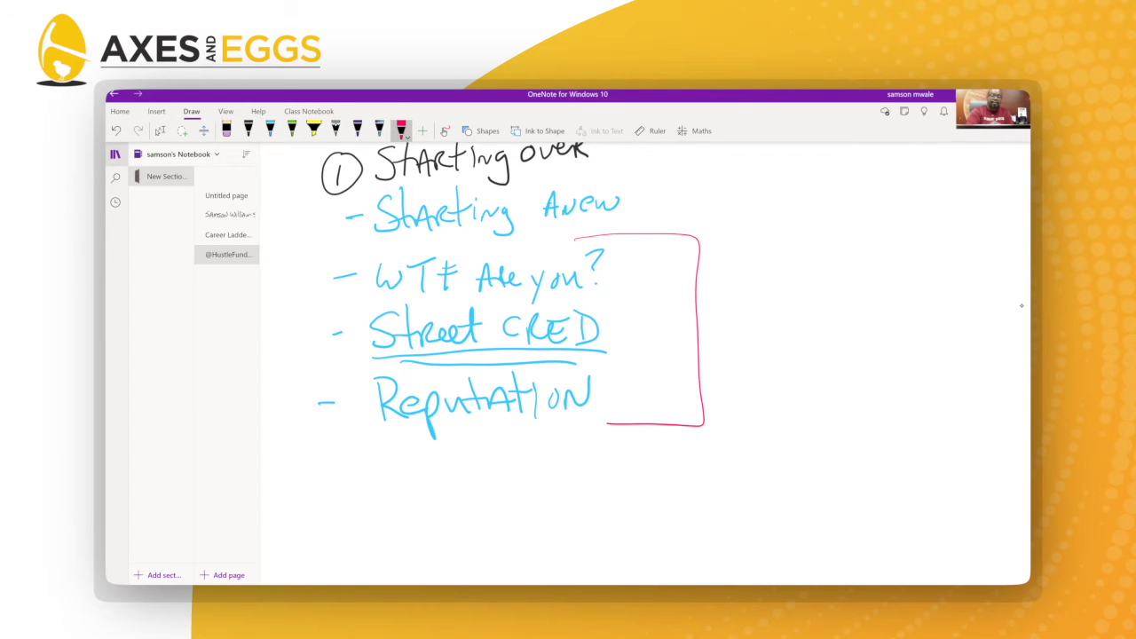
pyautogui.moveTo(368, 252)
pyautogui.mouseDown()
pyautogui.moveTo(289, 446)
pyautogui.moveTo(338, 448)
pyautogui.mouseUp()
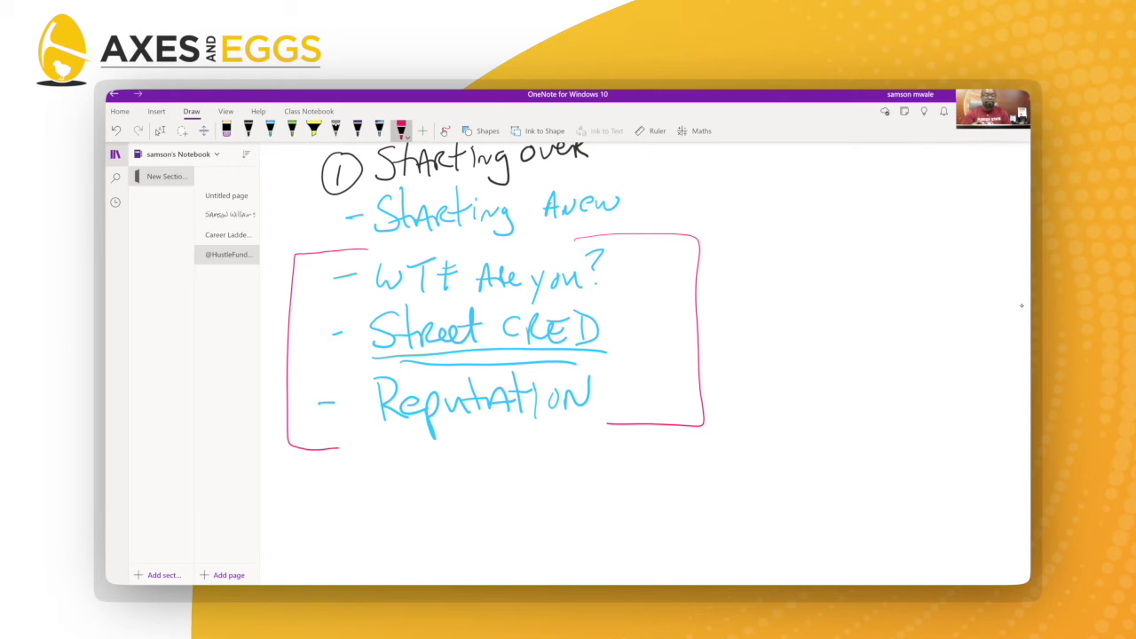
pyautogui.hscroll(2, 493, 337)
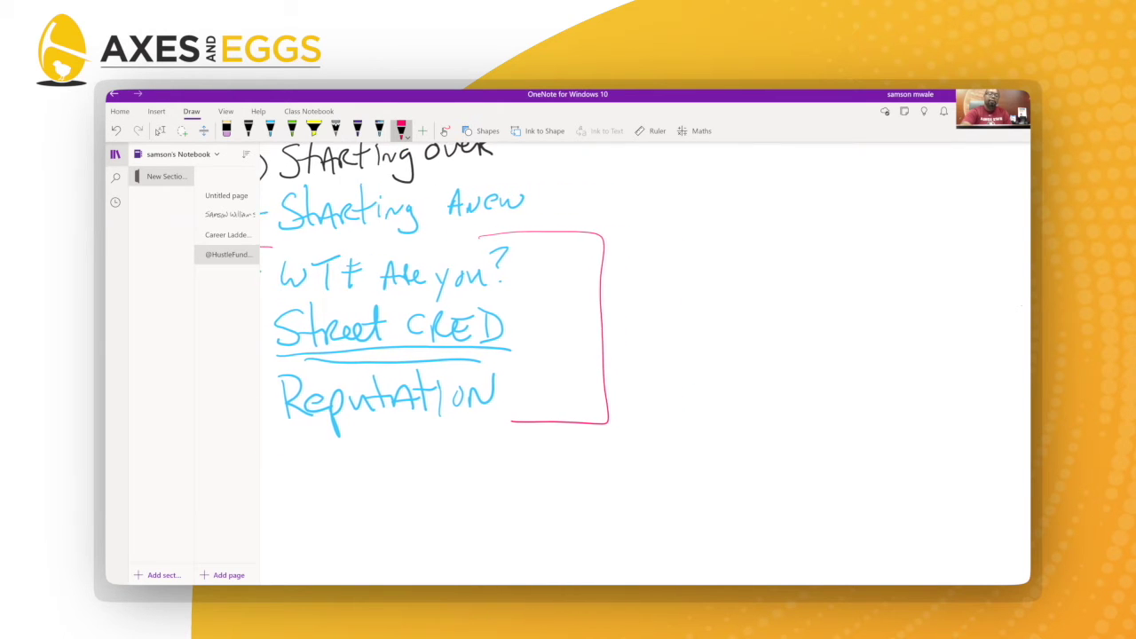
pyautogui.click(159, 130)
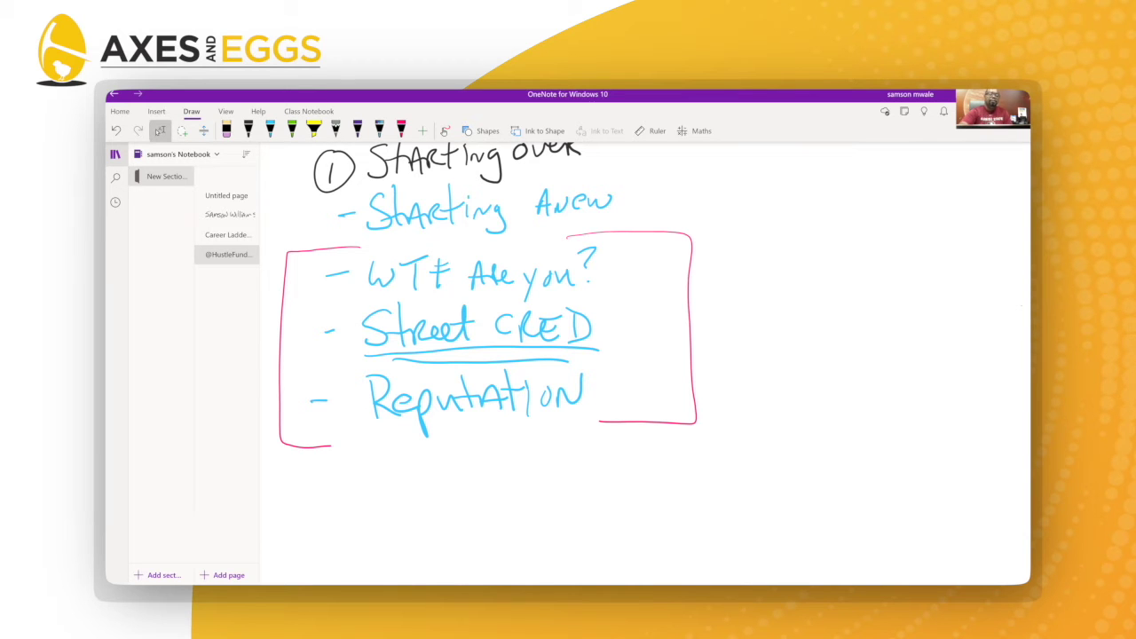
# Step: Draw a red circled 1 to the right of the box
pyautogui.hscroll(3, 493, 337)
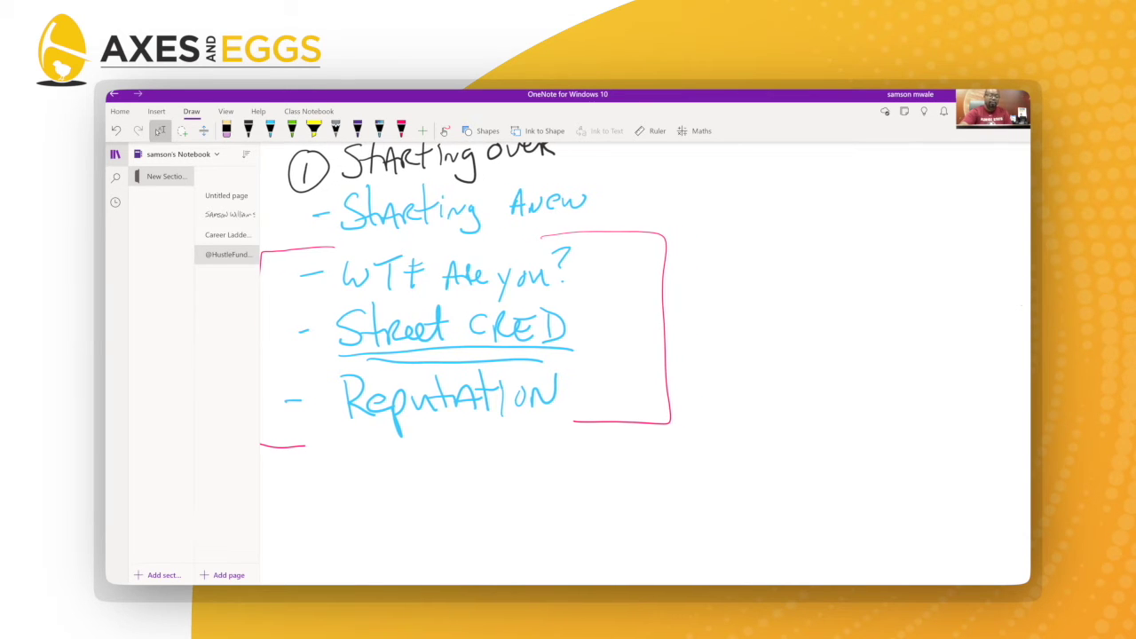
pyautogui.hscroll(5, 494, 337)
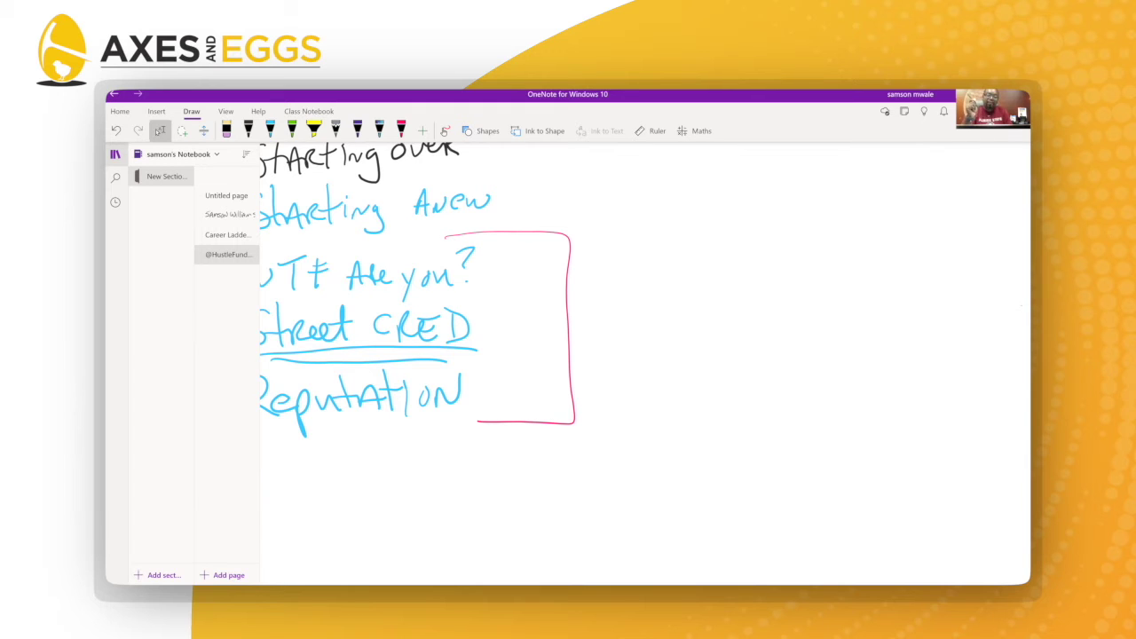
pyautogui.click(402, 130)
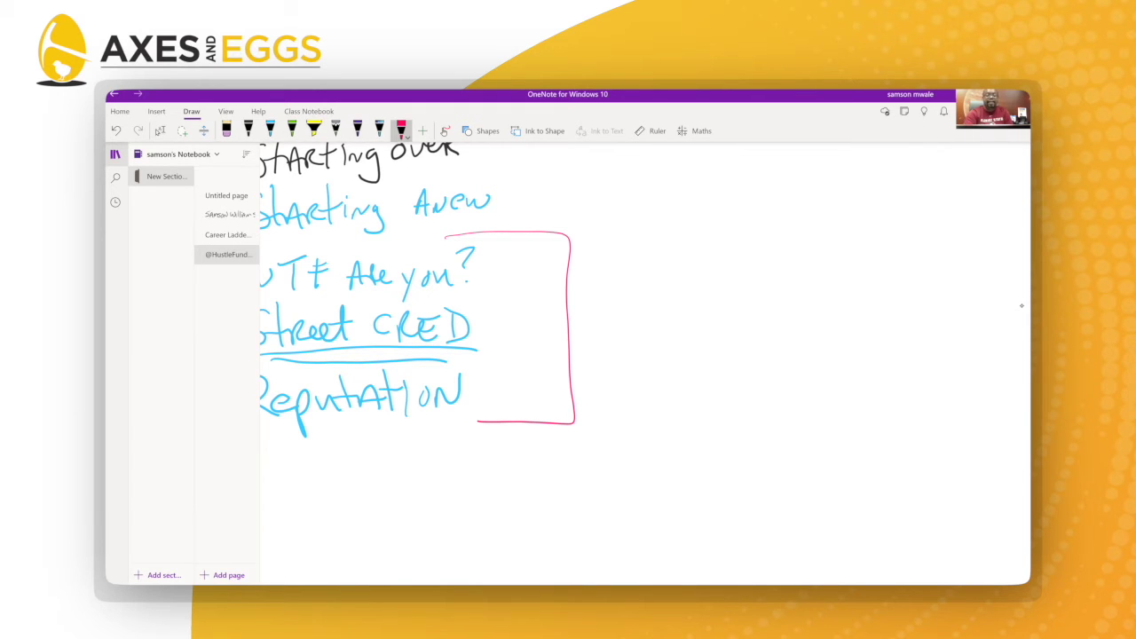
pyautogui.moveTo(644, 241)
pyautogui.mouseDown()
pyautogui.moveTo(644, 265)
pyautogui.moveTo(657, 235)
pyautogui.moveTo(701, 267)
pyautogui.moveTo(701, 233)
pyautogui.mouseUp()
# Step: Handwrite 'Engage' beside the circled 1 and 'Network' beneath it in pink
pyautogui.moveTo(682, 254)
pyautogui.mouseDown()
pyautogui.moveTo(740, 261)
pyautogui.moveTo(722, 280)
pyautogui.mouseUp()
pyautogui.moveTo(749, 243)
pyautogui.mouseDown()
pyautogui.moveTo(743, 266)
pyautogui.moveTo(751, 260)
pyautogui.moveTo(764, 276)
pyautogui.mouseUp()
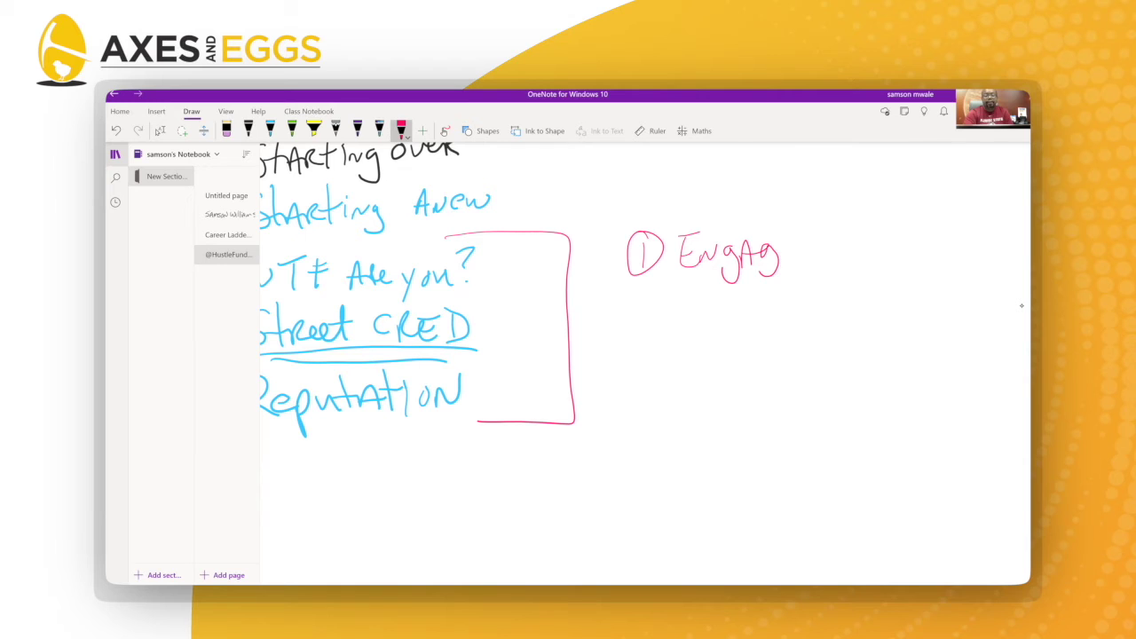
pyautogui.moveTo(797, 240); pyautogui.dragTo(784, 262)
pyautogui.moveTo(784, 252); pyautogui.dragTo(797, 251)
pyautogui.moveTo(682, 293)
pyautogui.mouseDown()
pyautogui.moveTo(684, 309)
pyautogui.moveTo(707, 281)
pyautogui.moveTo(722, 306)
pyautogui.mouseUp()
pyautogui.moveTo(730, 275)
pyautogui.mouseDown()
pyautogui.moveTo(730, 298)
pyautogui.moveTo(747, 285)
pyautogui.moveTo(787, 297)
pyautogui.mouseUp()
pyautogui.moveTo(795, 302)
pyautogui.mouseDown()
pyautogui.moveTo(803, 286)
pyautogui.moveTo(811, 301)
pyautogui.moveTo(829, 302)
pyautogui.mouseUp()
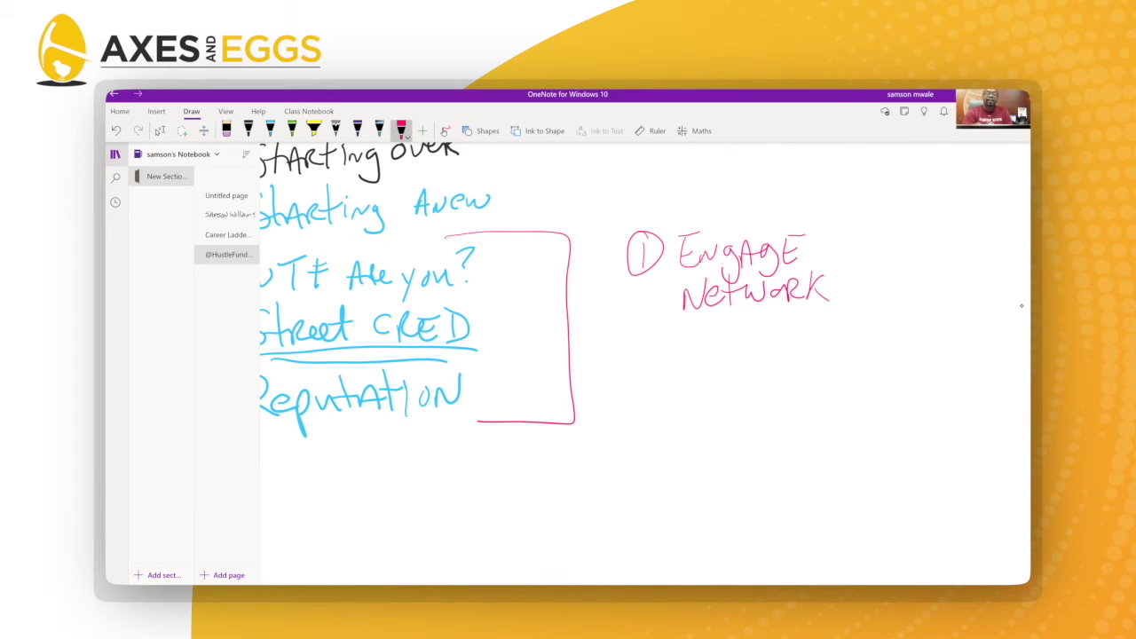
# Step: Draw a pink circled 2 under 'Engage Network' and write 'Support' next to it
pyautogui.moveTo(644, 340); pyautogui.dragTo(658, 360)
pyautogui.moveTo(647, 333)
pyautogui.mouseDown()
pyautogui.moveTo(629, 358)
pyautogui.moveTo(651, 335)
pyautogui.moveTo(685, 355)
pyautogui.mouseUp()
pyautogui.moveTo(694, 342); pyautogui.dragTo(717, 369)
pyautogui.moveTo(716, 346)
pyautogui.mouseDown()
pyautogui.moveTo(733, 369)
pyautogui.moveTo(746, 348)
pyautogui.mouseUp()
pyautogui.moveTo(756, 339)
pyautogui.mouseDown()
pyautogui.moveTo(781, 332)
pyautogui.moveTo(789, 350)
pyautogui.mouseUp()
pyautogui.moveTo(779, 339); pyautogui.dragTo(809, 331)
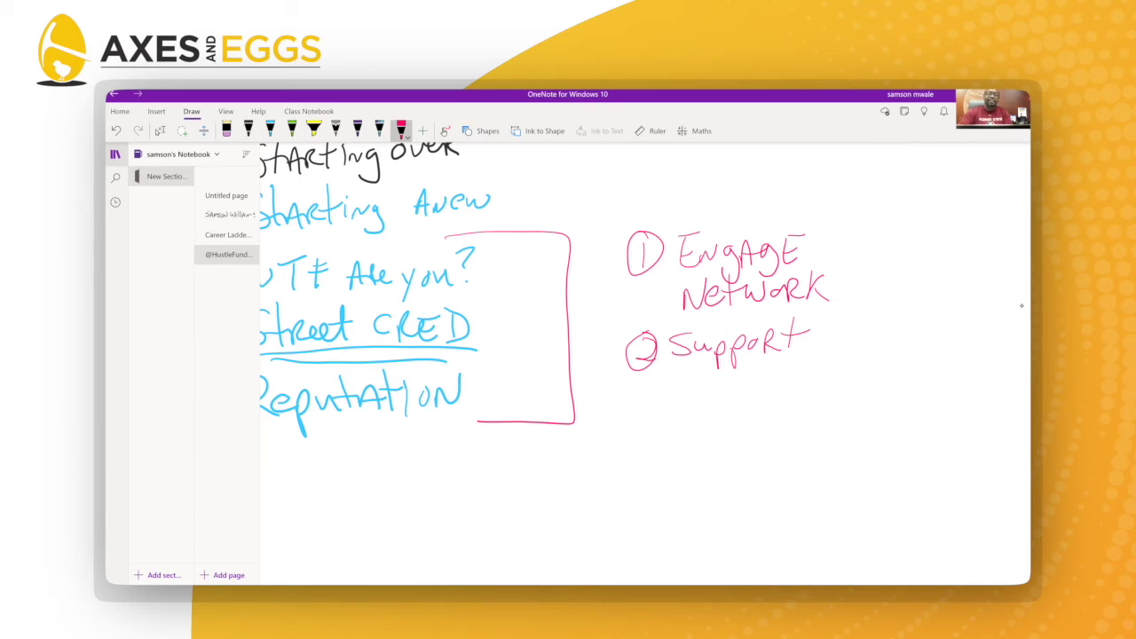
# Step: Write a green circled 3 followed by 'FAVOR = Social Currency' below 'Support'
pyautogui.click(292, 130)
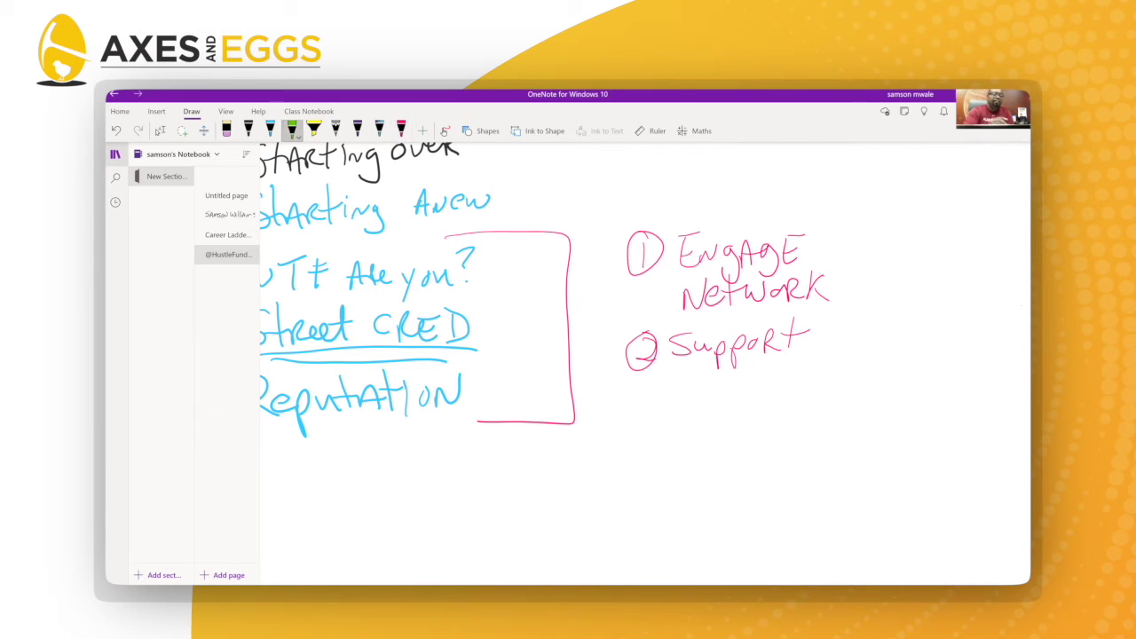
pyautogui.moveTo(637, 398)
pyautogui.mouseDown()
pyautogui.moveTo(635, 426)
pyautogui.moveTo(641, 392)
pyautogui.moveTo(685, 426)
pyautogui.moveTo(703, 386)
pyautogui.moveTo(685, 405)
pyautogui.mouseUp()
pyautogui.moveTo(692, 423); pyautogui.dragTo(710, 413)
pyautogui.moveTo(712, 399)
pyautogui.mouseDown()
pyautogui.moveTo(750, 413)
pyautogui.moveTo(781, 397)
pyautogui.mouseUp()
pyautogui.moveTo(766, 406); pyautogui.dragTo(834, 406)
pyautogui.moveTo(844, 390)
pyautogui.mouseDown()
pyautogui.moveTo(838, 401)
pyautogui.moveTo(850, 402)
pyautogui.mouseUp()
pyautogui.moveTo(858, 374)
pyautogui.mouseDown()
pyautogui.moveTo(856, 398)
pyautogui.moveTo(886, 401)
pyautogui.mouseUp()
pyautogui.moveTo(891, 400)
pyautogui.mouseDown()
pyautogui.moveTo(914, 376)
pyautogui.moveTo(919, 396)
pyautogui.mouseUp()
pyautogui.moveTo(917, 397)
pyautogui.mouseDown()
pyautogui.moveTo(930, 374)
pyautogui.moveTo(935, 396)
pyautogui.mouseUp()
pyautogui.moveTo(943, 396); pyautogui.dragTo(958, 378)
pyautogui.moveTo(971, 374); pyautogui.dragTo(978, 405)
pyautogui.moveTo(891, 378)
pyautogui.mouseDown()
pyautogui.moveTo(898, 401)
pyautogui.moveTo(905, 382)
pyautogui.mouseUp()
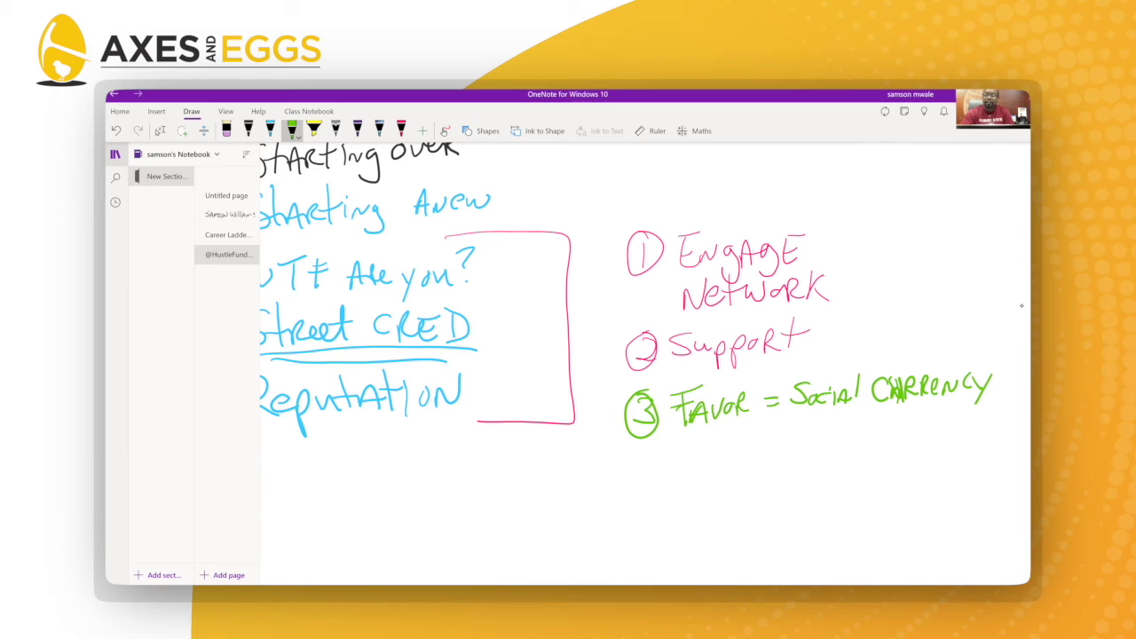
# Step: Remove the messy 'UR' strokes in Currency and rewrite them in green
pyautogui.click(226, 130)
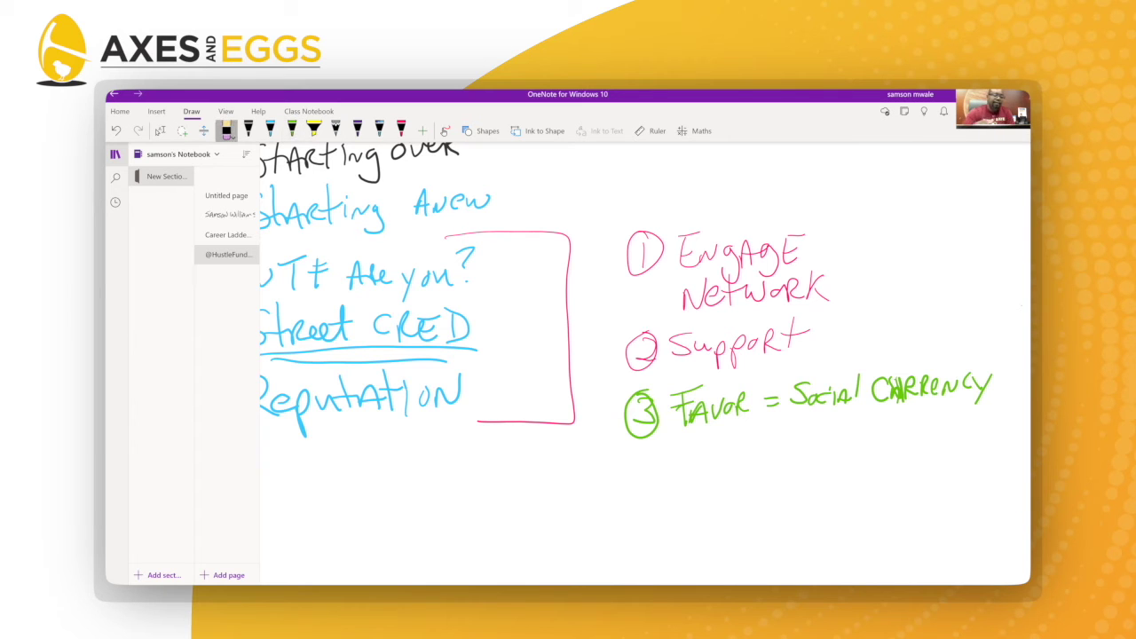
pyautogui.hotkey('ctrl', 'z')
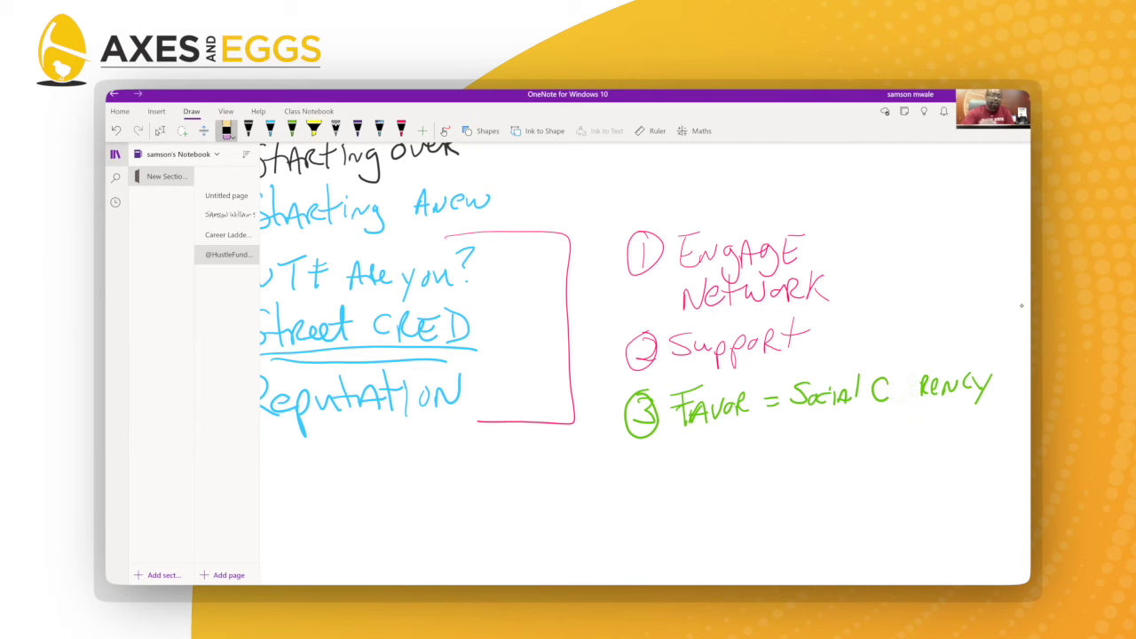
pyautogui.click(292, 130)
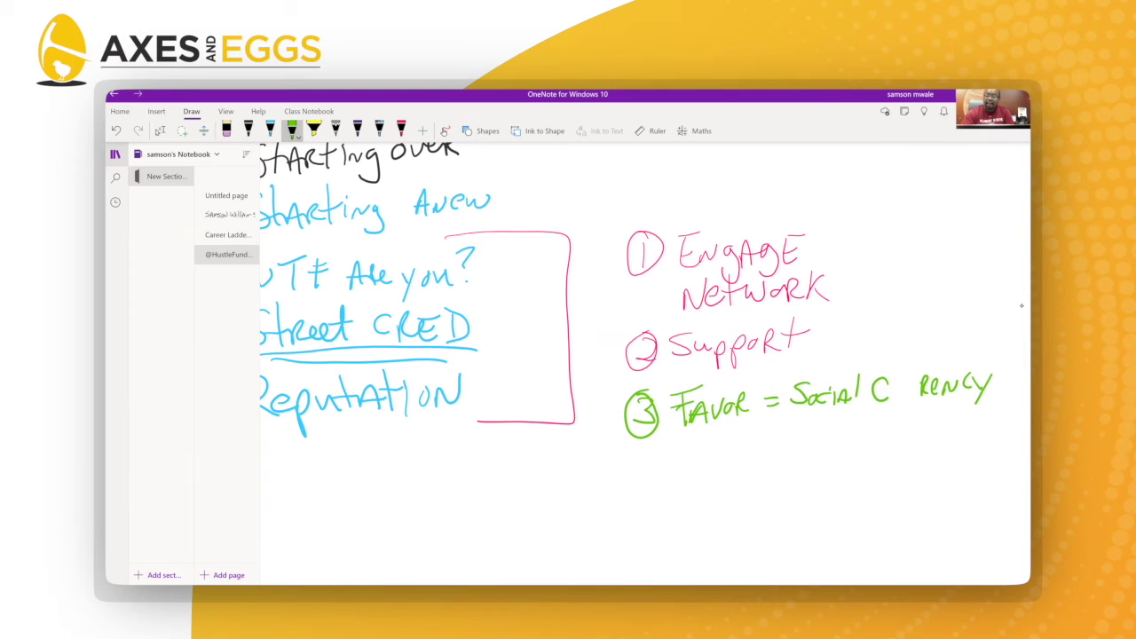
pyautogui.moveTo(890, 381)
pyautogui.mouseDown()
pyautogui.moveTo(896, 396)
pyautogui.moveTo(902, 381)
pyautogui.moveTo(917, 392)
pyautogui.mouseUp()
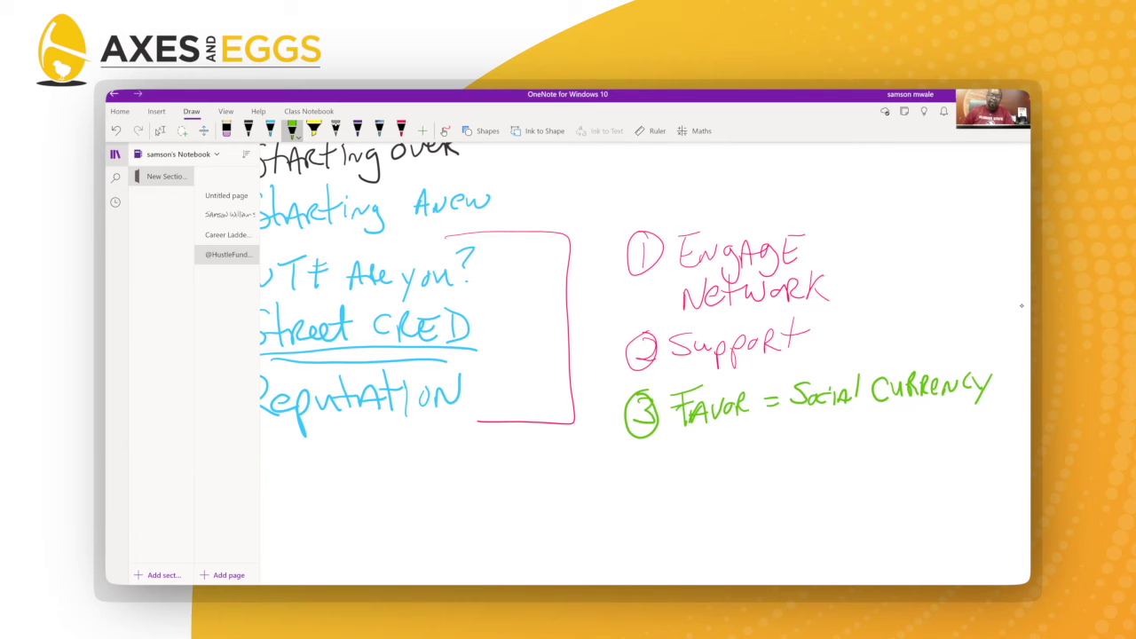
pyautogui.click(247, 130)
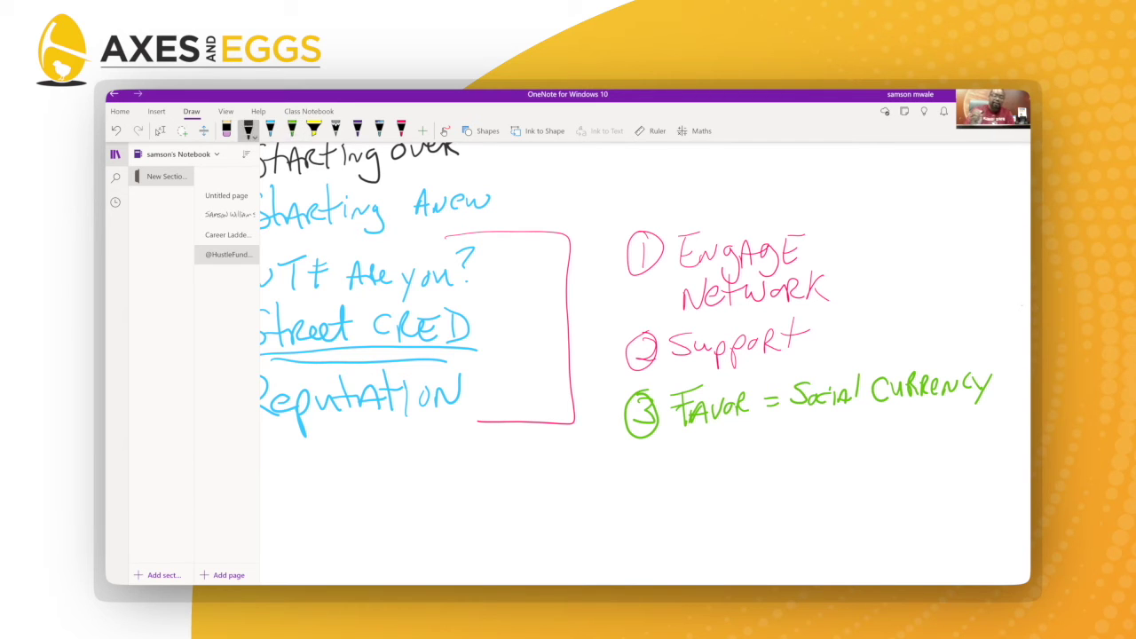
# Step: Draw a black circled 4 below item 3 and write 'SME' beside it
pyautogui.moveTo(646, 455)
pyautogui.mouseDown()
pyautogui.moveTo(657, 476)
pyautogui.moveTo(649, 491)
pyautogui.moveTo(642, 449)
pyautogui.mouseUp()
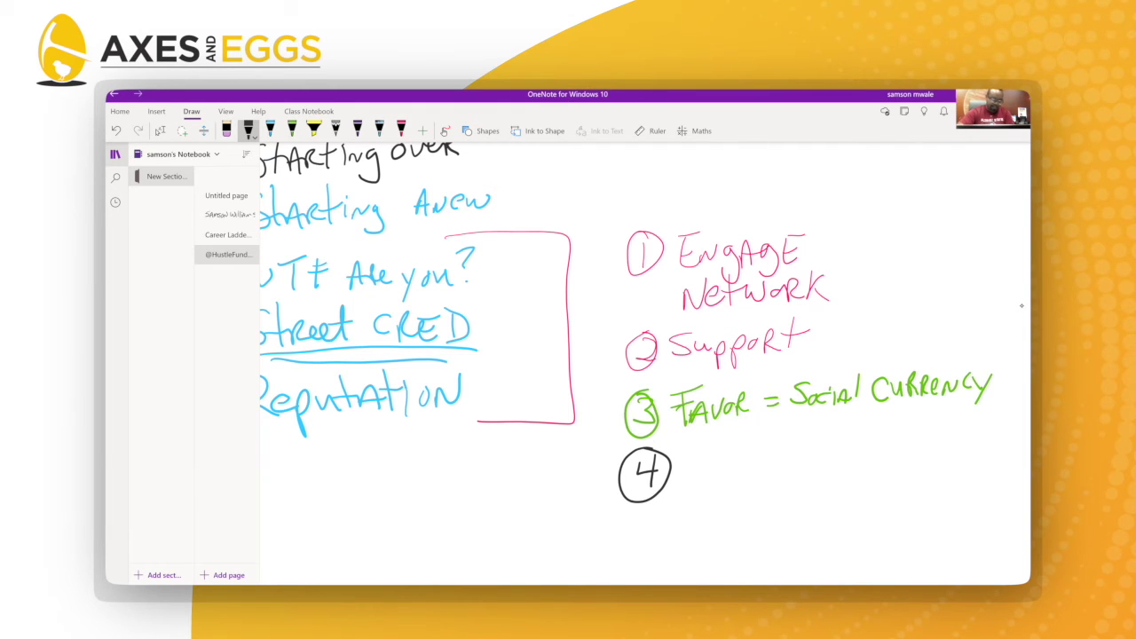
pyautogui.scroll(-2, 622, 319)
pyautogui.click(160, 131)
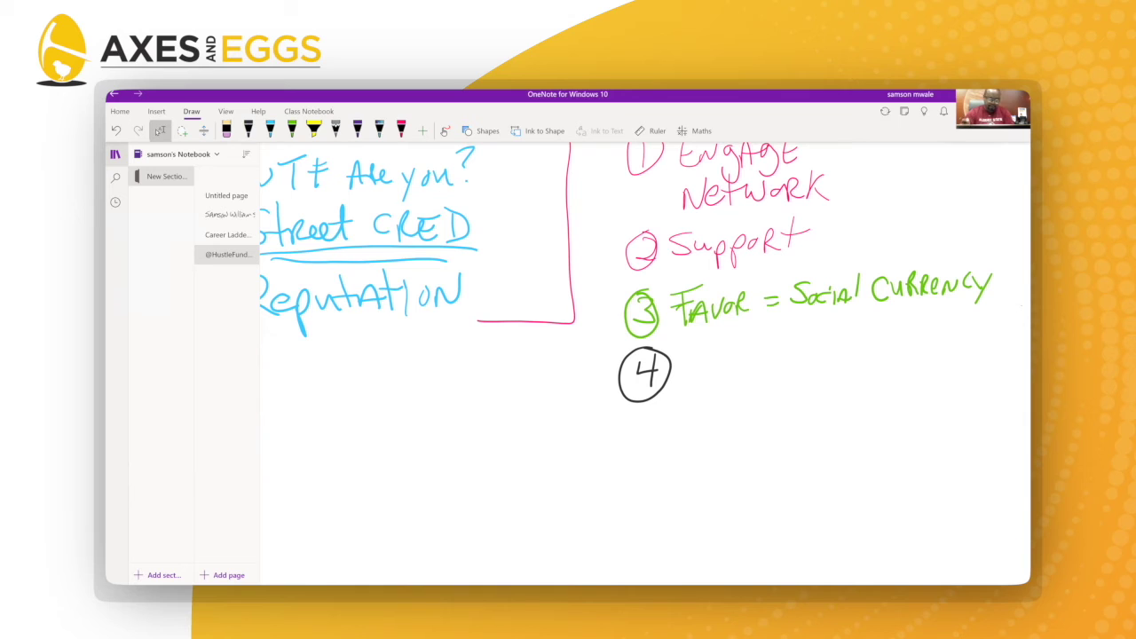
pyautogui.click(249, 130)
pyautogui.moveTo(716, 352)
pyautogui.mouseDown()
pyautogui.moveTo(694, 376)
pyautogui.moveTo(742, 358)
pyautogui.moveTo(745, 372)
pyautogui.mouseUp()
pyautogui.moveTo(750, 349)
pyautogui.mouseDown()
pyautogui.moveTo(769, 371)
pyautogui.moveTo(766, 354)
pyautogui.mouseUp()
pyautogui.moveTo(753, 348); pyautogui.dragTo(774, 344)
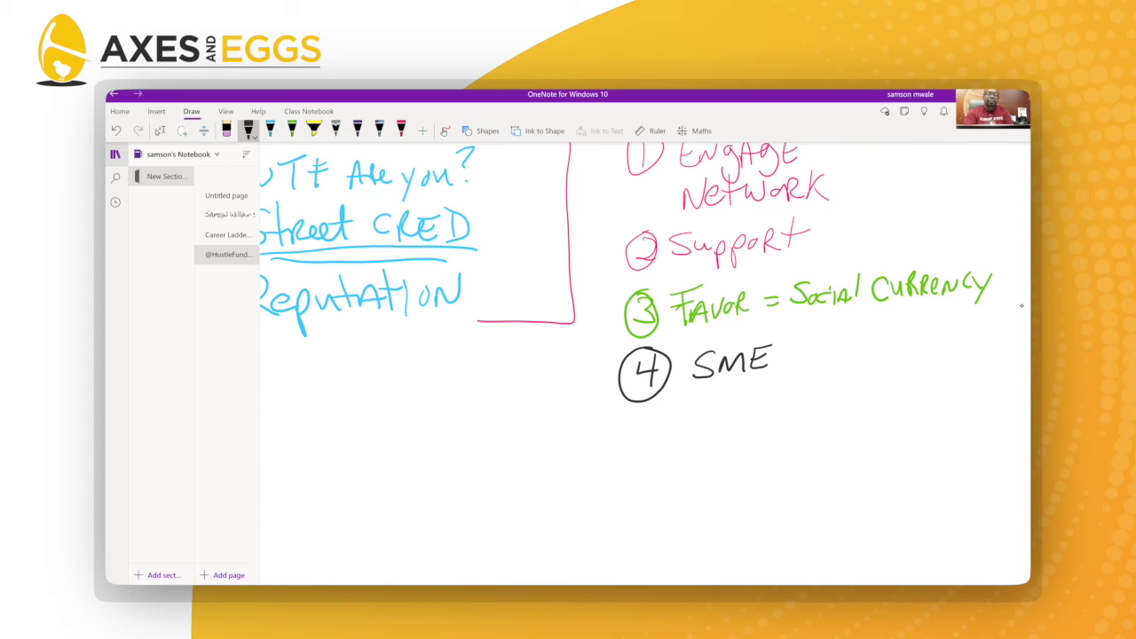
# Step: Draw a black circled 5 below item 4 and write 'People Are Lead.' beside it
pyautogui.moveTo(662, 412)
pyautogui.mouseDown()
pyautogui.moveTo(639, 428)
pyautogui.moveTo(640, 442)
pyautogui.moveTo(666, 405)
pyautogui.moveTo(630, 412)
pyautogui.mouseUp()
pyautogui.moveTo(701, 409)
pyautogui.mouseDown()
pyautogui.moveTo(698, 441)
pyautogui.moveTo(703, 421)
pyautogui.moveTo(733, 428)
pyautogui.mouseUp()
pyautogui.moveTo(745, 413); pyautogui.dragTo(755, 443)
pyautogui.moveTo(755, 412)
pyautogui.mouseDown()
pyautogui.moveTo(757, 423)
pyautogui.moveTo(827, 425)
pyautogui.moveTo(826, 411)
pyautogui.mouseUp()
pyautogui.moveTo(833, 396); pyautogui.dragTo(833, 421)
pyautogui.moveTo(833, 398); pyautogui.dragTo(845, 424)
pyautogui.moveTo(846, 415); pyautogui.dragTo(859, 421)
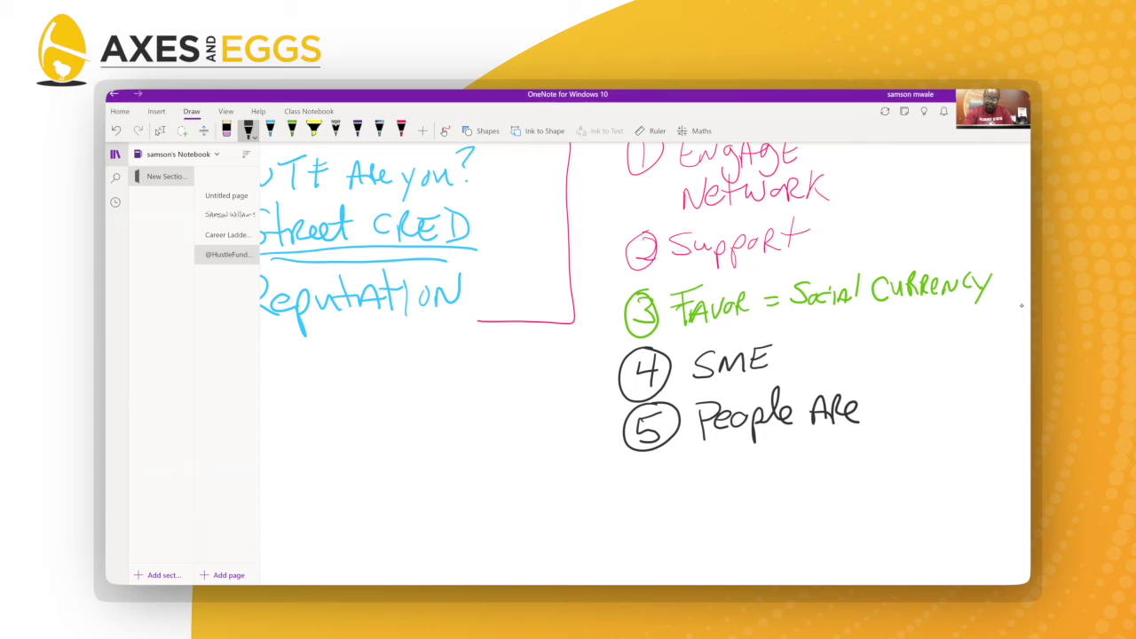
pyautogui.moveTo(890, 382); pyautogui.dragTo(907, 419)
pyautogui.moveTo(907, 413); pyautogui.dragTo(956, 414)
pyautogui.moveTo(955, 378); pyautogui.dragTo(959, 412)
pyautogui.click(970, 409)
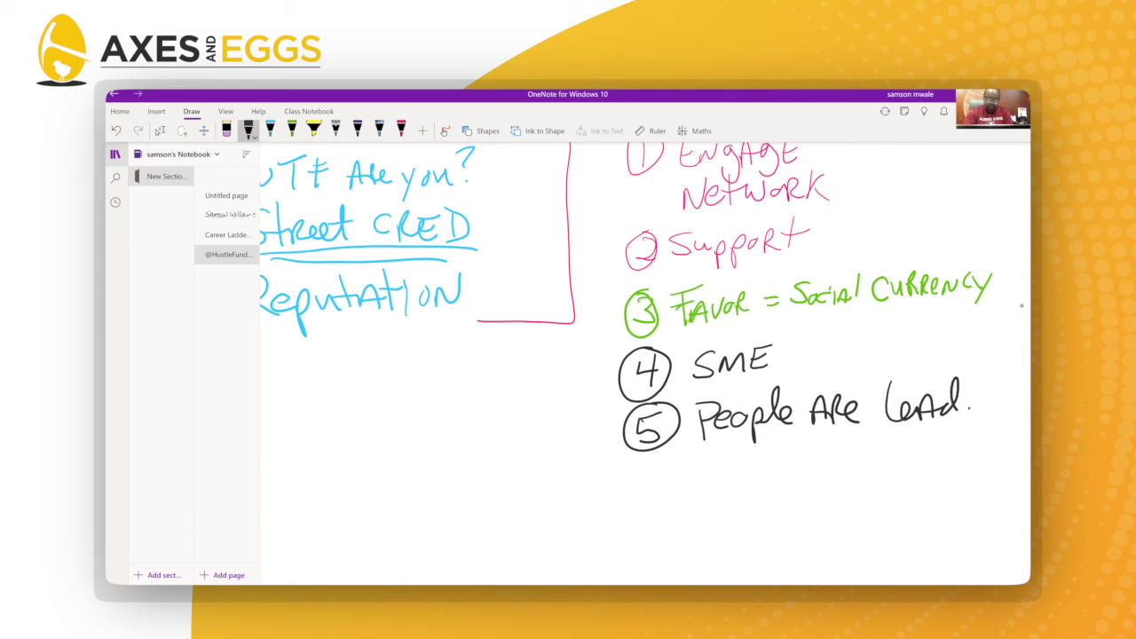
# Step: Write 'Things & inventories Are MANAGED.' in black beneath 'People Are Lead.'
pyautogui.moveTo(689, 468)
pyautogui.mouseDown()
pyautogui.moveTo(715, 465)
pyautogui.moveTo(700, 489)
pyautogui.mouseUp()
pyautogui.moveTo(708, 488)
pyautogui.mouseDown()
pyautogui.moveTo(717, 469)
pyautogui.moveTo(728, 484)
pyautogui.moveTo(744, 481)
pyautogui.mouseUp()
pyautogui.moveTo(751, 471); pyautogui.dragTo(744, 498)
pyautogui.moveTo(777, 460); pyautogui.dragTo(763, 483)
pyautogui.moveTo(803, 438)
pyautogui.mouseDown()
pyautogui.moveTo(807, 488)
pyautogui.moveTo(849, 483)
pyautogui.moveTo(866, 459)
pyautogui.mouseUp()
pyautogui.moveTo(869, 465); pyautogui.dragTo(901, 461)
pyautogui.moveTo(888, 459)
pyautogui.mouseDown()
pyautogui.moveTo(939, 452)
pyautogui.moveTo(959, 472)
pyautogui.mouseUp()
pyautogui.moveTo(697, 509)
pyautogui.mouseDown()
pyautogui.moveTo(694, 532)
pyautogui.moveTo(708, 522)
pyautogui.mouseUp()
pyautogui.moveTo(713, 527)
pyautogui.mouseDown()
pyautogui.moveTo(728, 511)
pyautogui.moveTo(737, 527)
pyautogui.mouseUp()
pyautogui.moveTo(760, 512)
pyautogui.mouseDown()
pyautogui.moveTo(760, 529)
pyautogui.moveTo(806, 524)
pyautogui.moveTo(818, 508)
pyautogui.moveTo(852, 525)
pyautogui.moveTo(868, 498)
pyautogui.moveTo(877, 520)
pyautogui.mouseUp()
pyautogui.moveTo(875, 499); pyautogui.dragTo(878, 522)
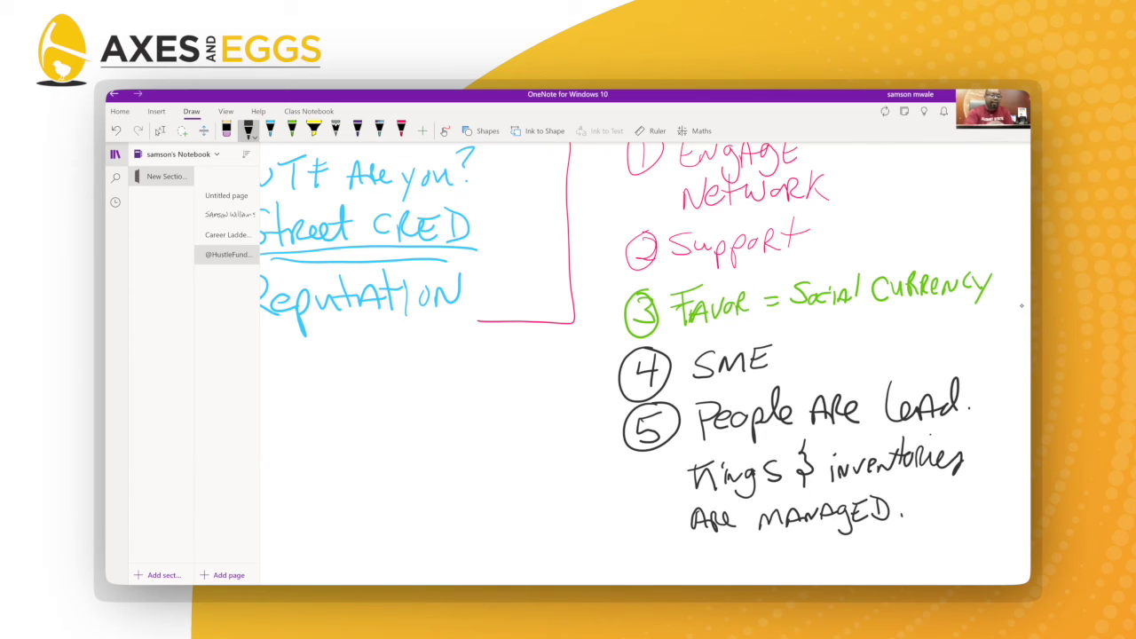
pyautogui.hotkey('alt', 'w')
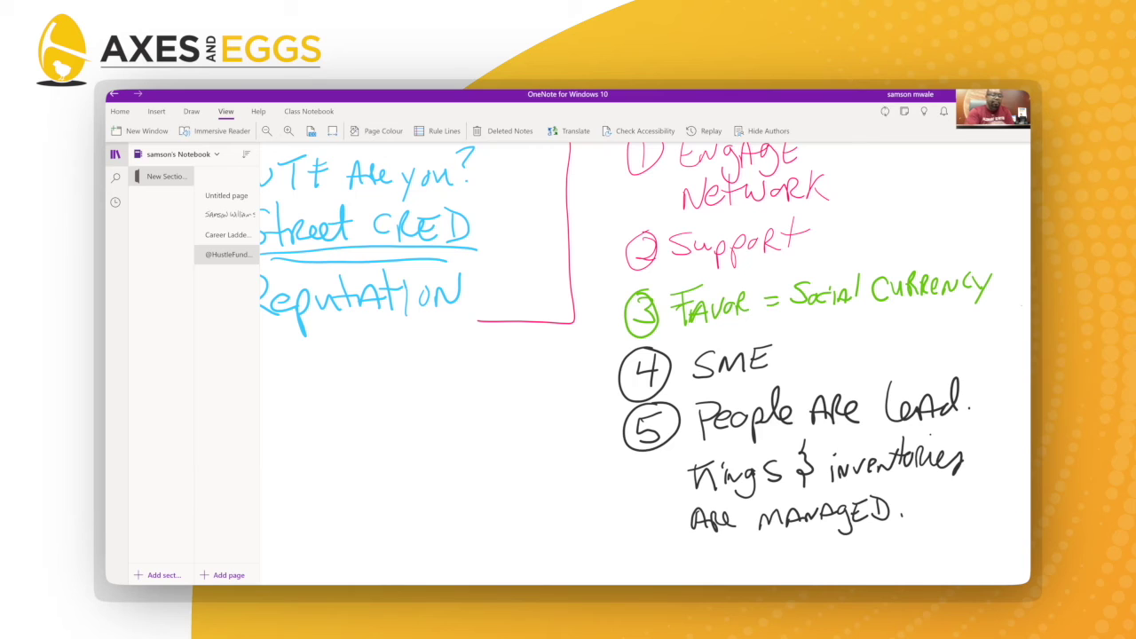
# Step: Remove the unclear 'Th' strokes under item 5 and rewrite 'Th' in black ink with a clear capital T
pyautogui.hotkey('alt', 'd')
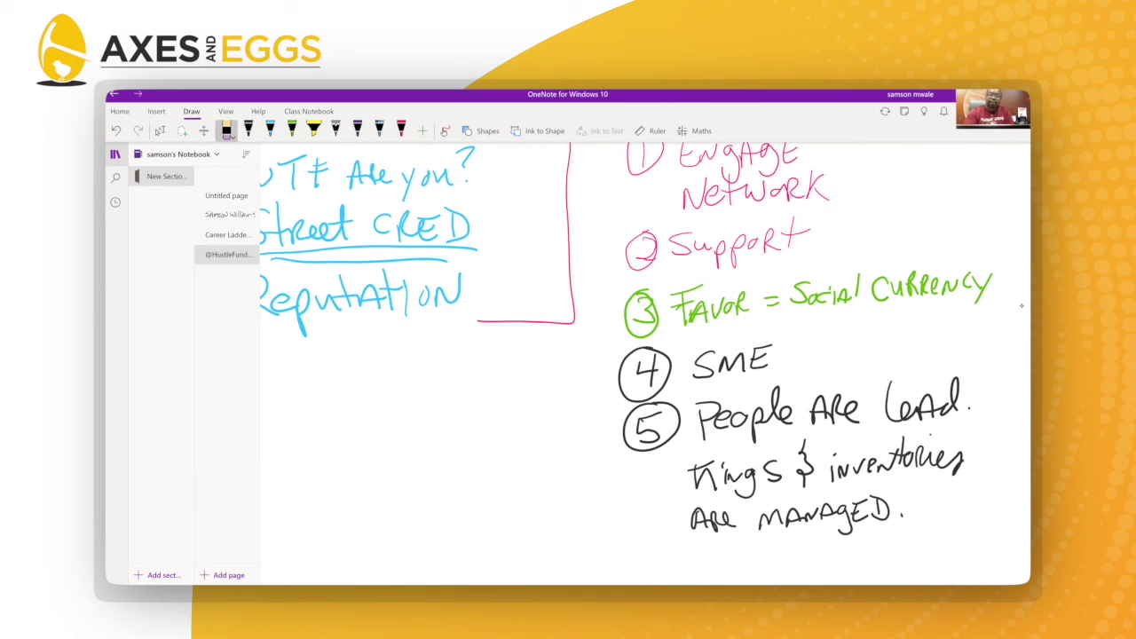
pyautogui.hotkey('ctrl', 'z')
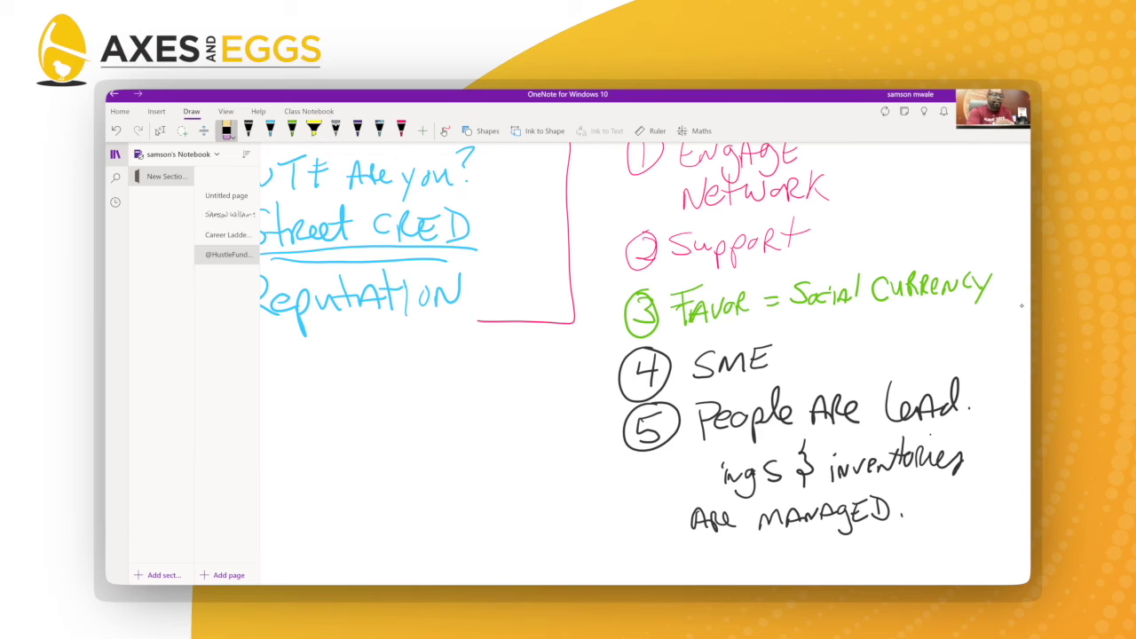
pyautogui.hotkey('alt', 'd')
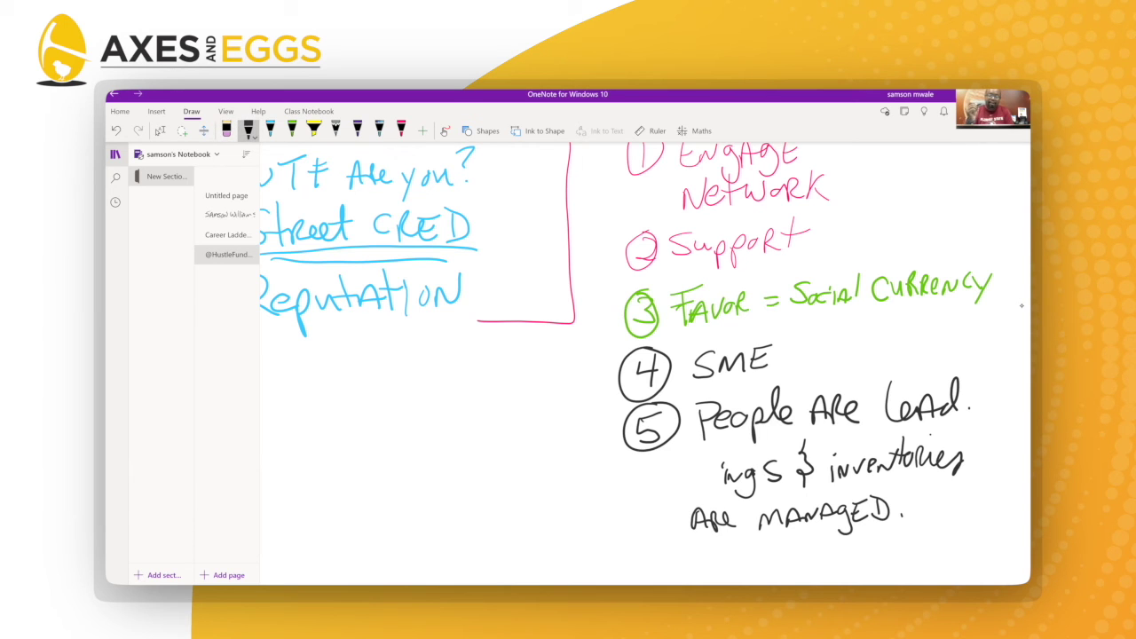
pyautogui.moveTo(700, 458)
pyautogui.mouseDown()
pyautogui.moveTo(700, 490)
pyautogui.moveTo(716, 492)
pyautogui.moveTo(692, 460)
pyautogui.moveTo(681, 493)
pyautogui.mouseUp()
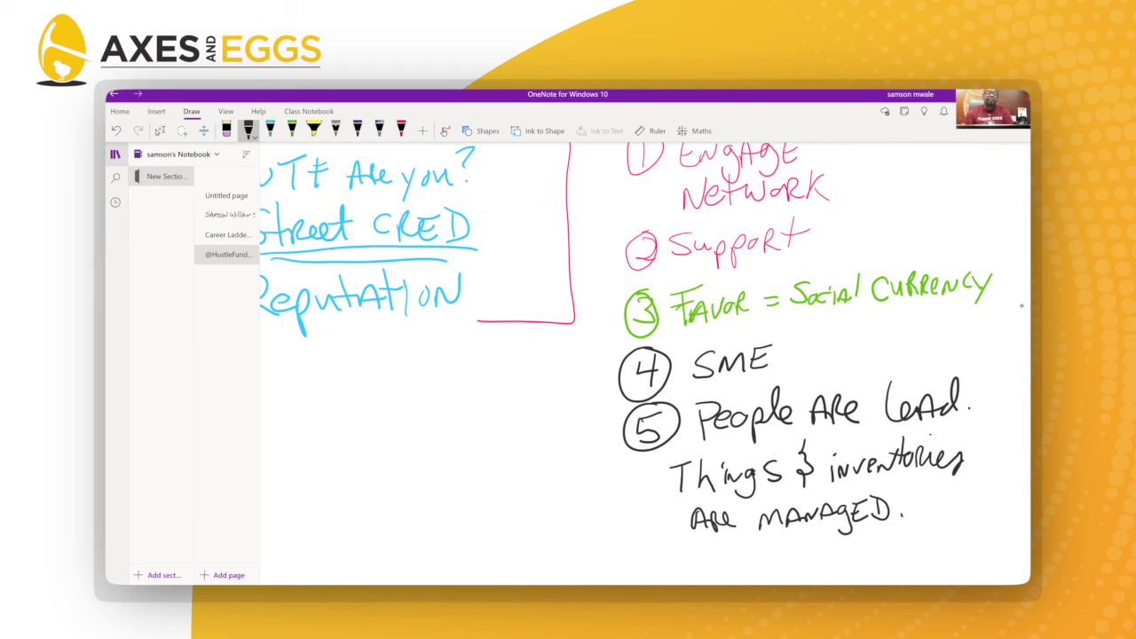